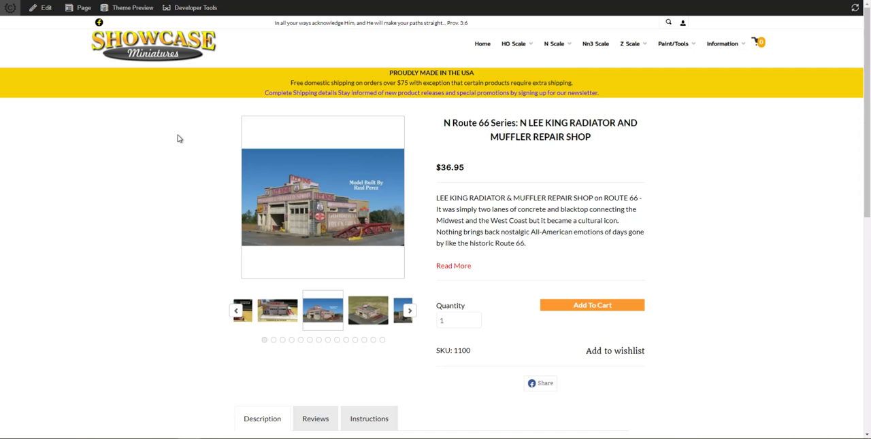
- Open the Lee King product page in the visual editor and show its Videos tab
scroll(287, 253, "down", 1)
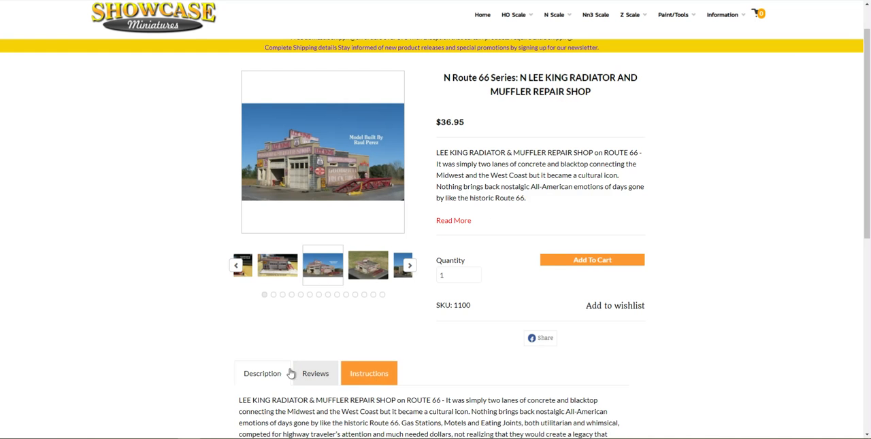
scroll(349, 355, "up", 1)
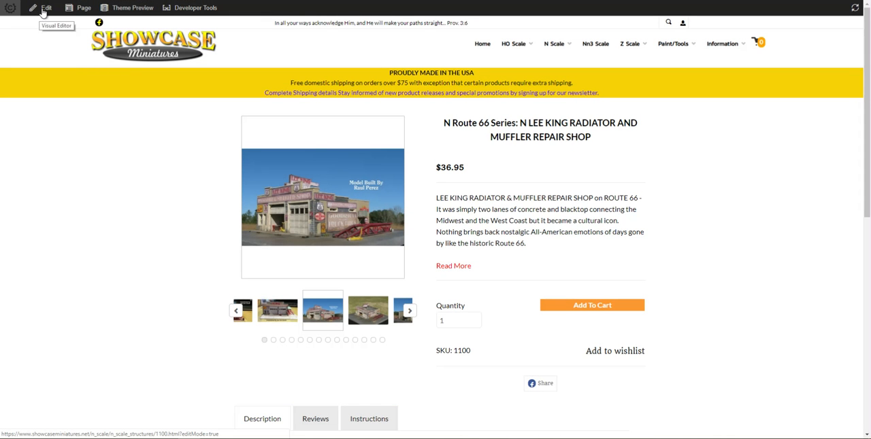
left_click(44, 8)
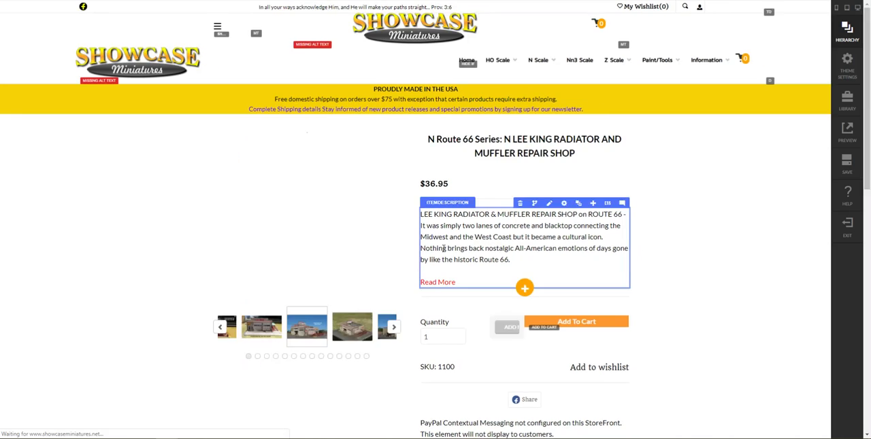
scroll(437, 277, "down", 4)
left_click(348, 207)
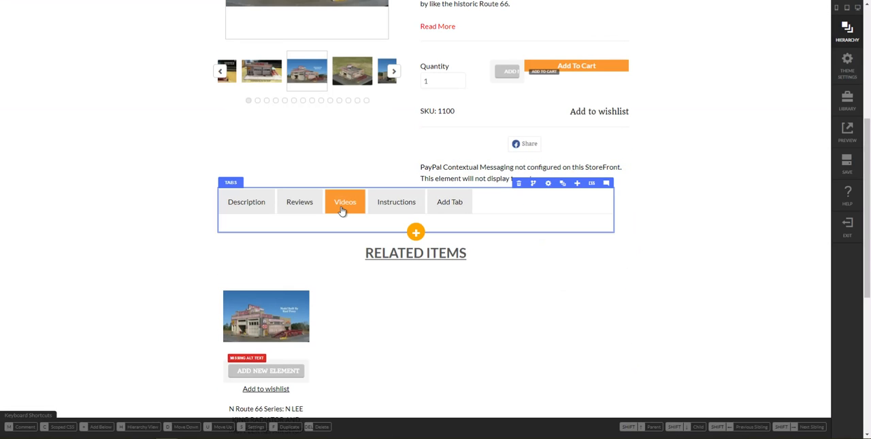
- Open the settings of the item attribute nested under TAB-VIDEOS in the page hierarchy
left_click(562, 184)
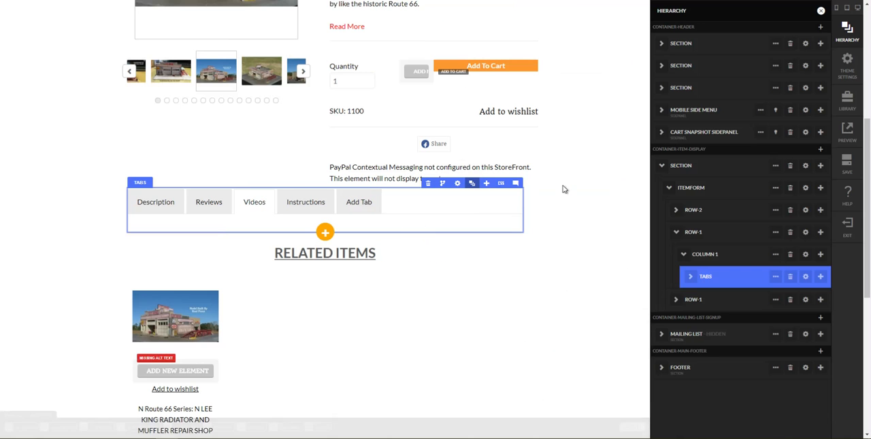
left_click(688, 279)
left_click(712, 344)
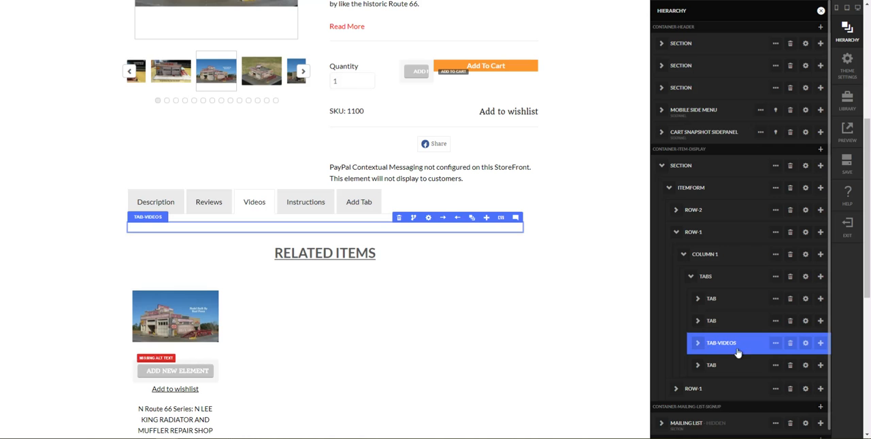
left_click(697, 343)
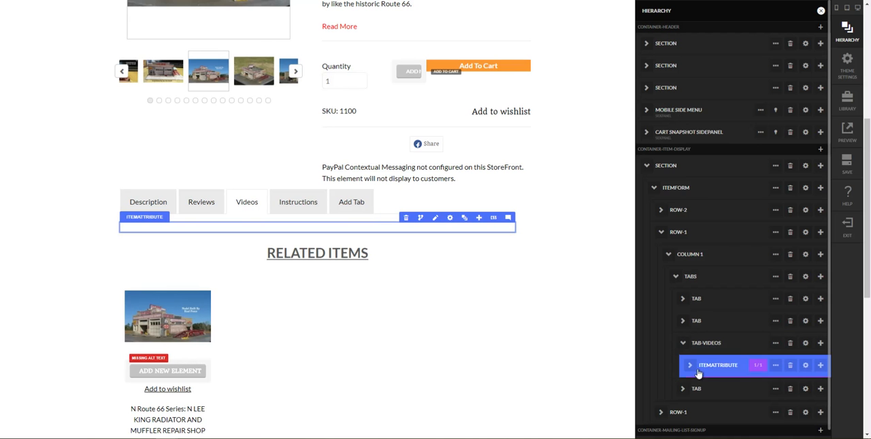
left_click(805, 366)
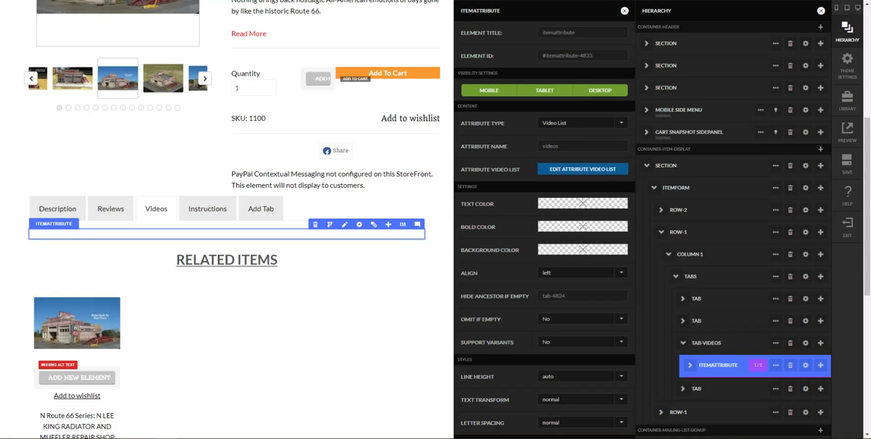
- Switch to UltraCart Item Management, search for item 1100 and open it in the item editor
scroll(291, 164, "up", 3)
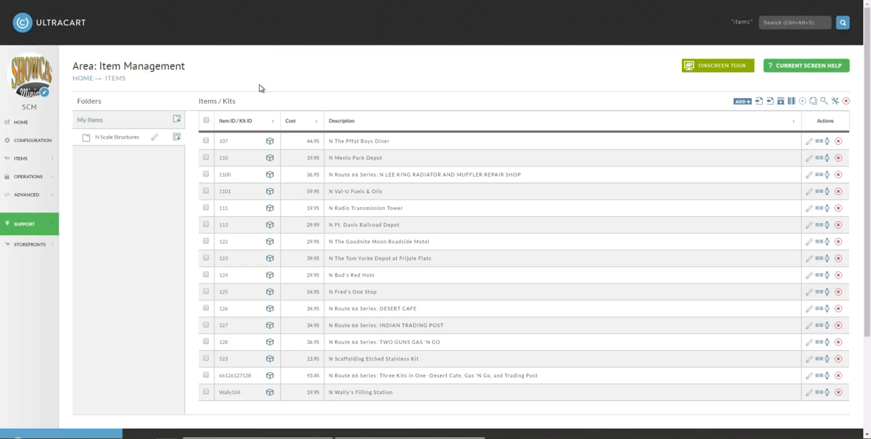
left_click(782, 22)
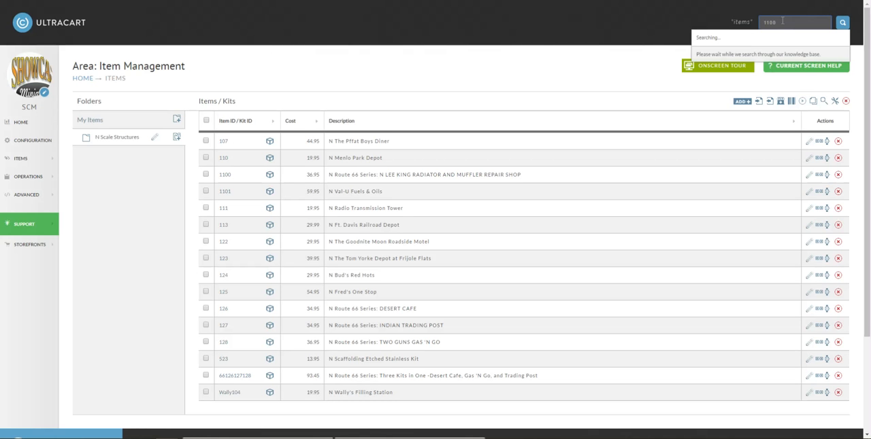
left_click(720, 55)
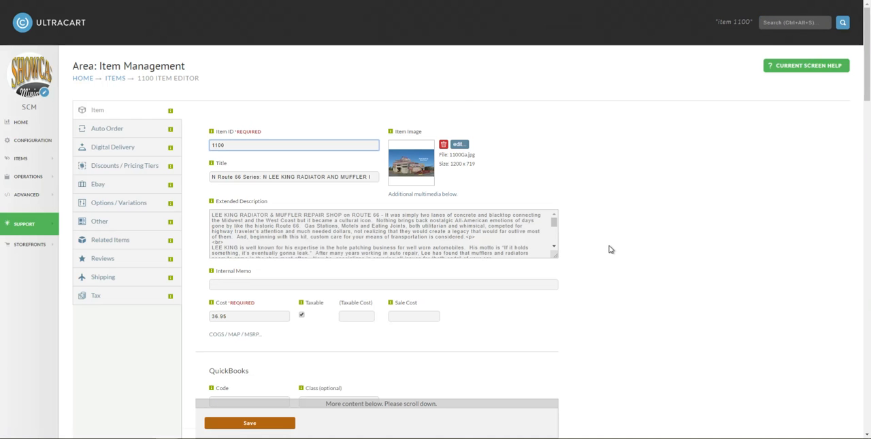
- Add the YouTube URL of the Lee King Muffler & Radiator Repair Shop unboxing video to the StoreFront videos attribute and save the item
scroll(610, 250, "down", 10)
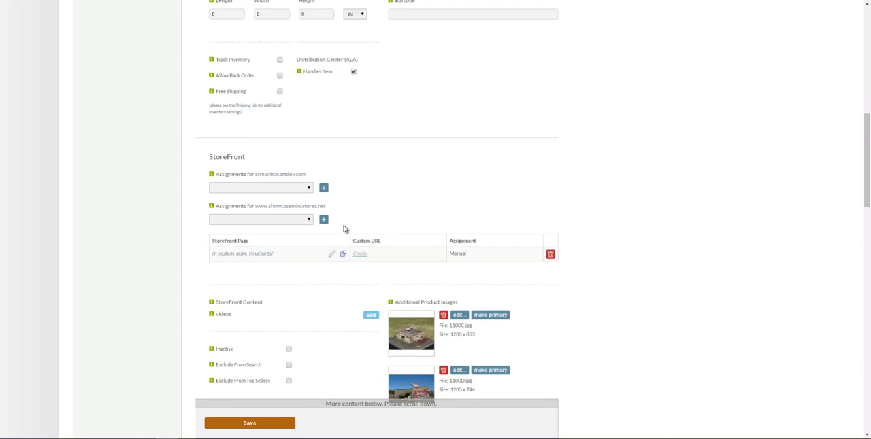
scroll(343, 229, "down", 2)
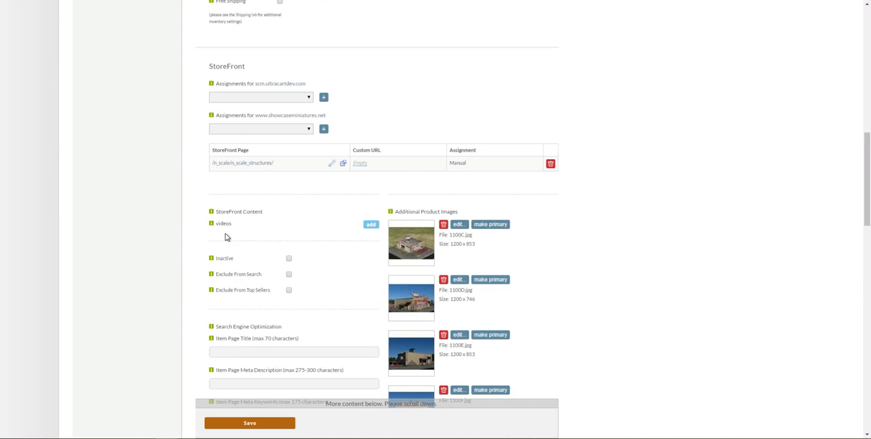
scroll(392, 233, "down", 1)
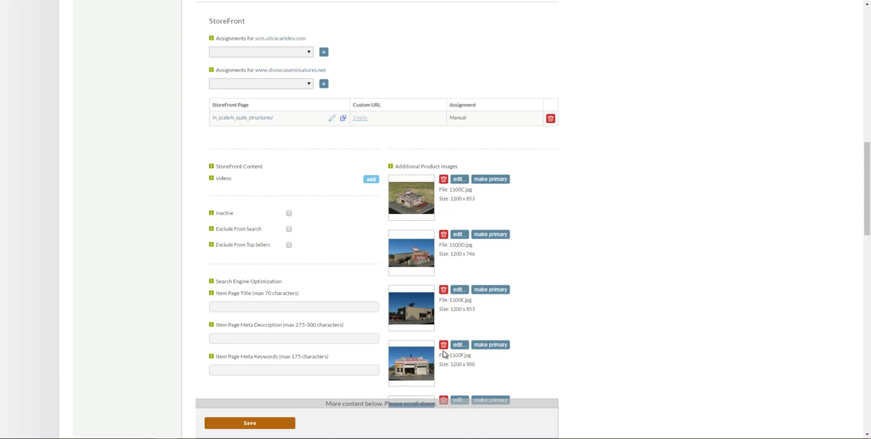
left_click_drag(215, 182, 232, 182)
left_click(256, 181)
left_click(371, 180)
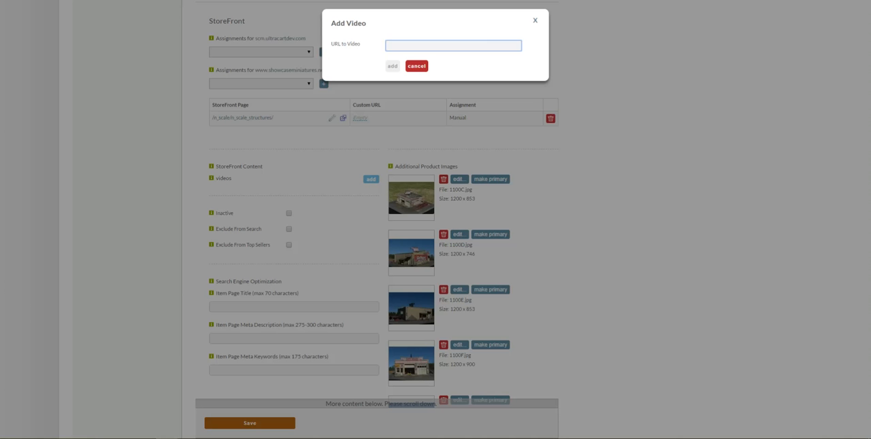
key("alt+Tab")
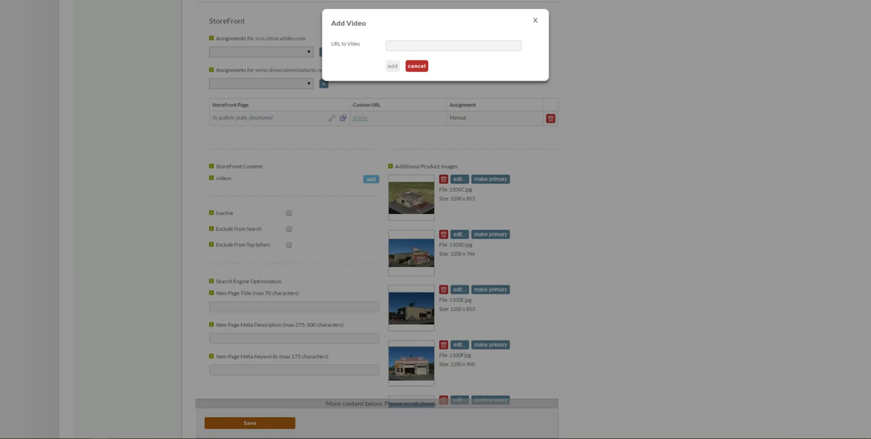
left_click(420, 46)
type("https://www.youtube.com/watch?v=hti_k6PHRv0")
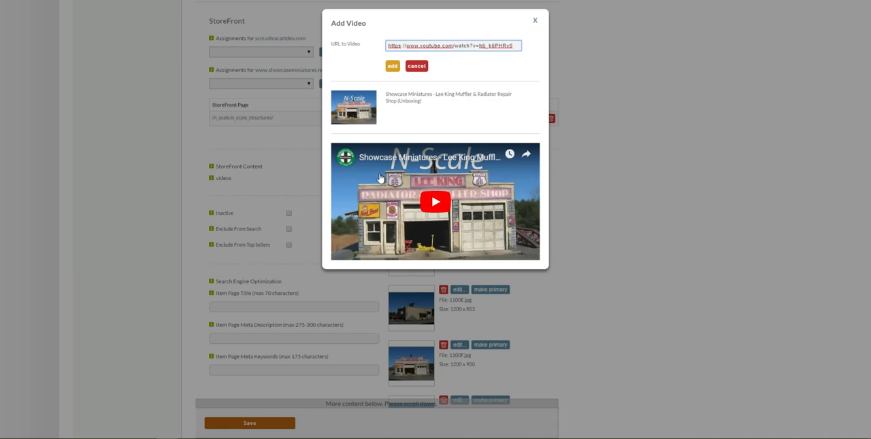
left_click(392, 67)
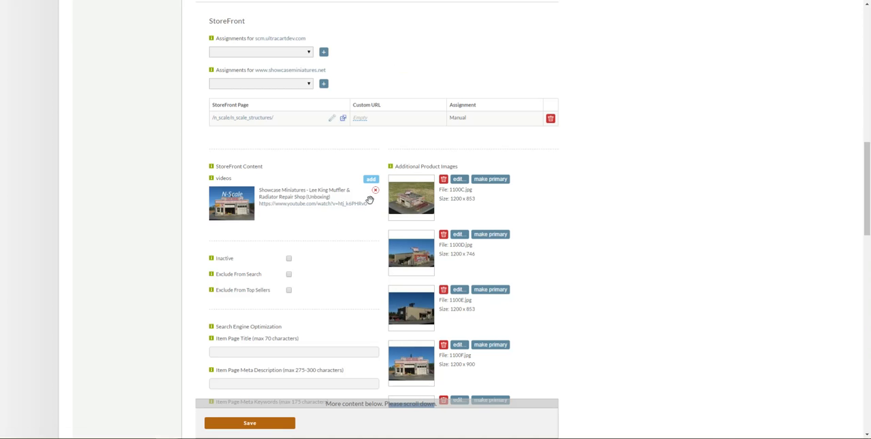
left_click(264, 426)
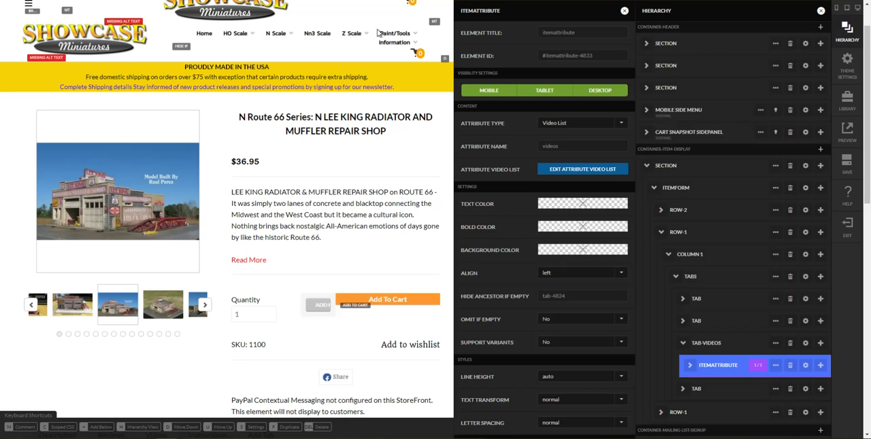
- Exit the visual editor and check the added video under Videos on the product page
left_click(844, 232)
scroll(412, 227, "down", 3)
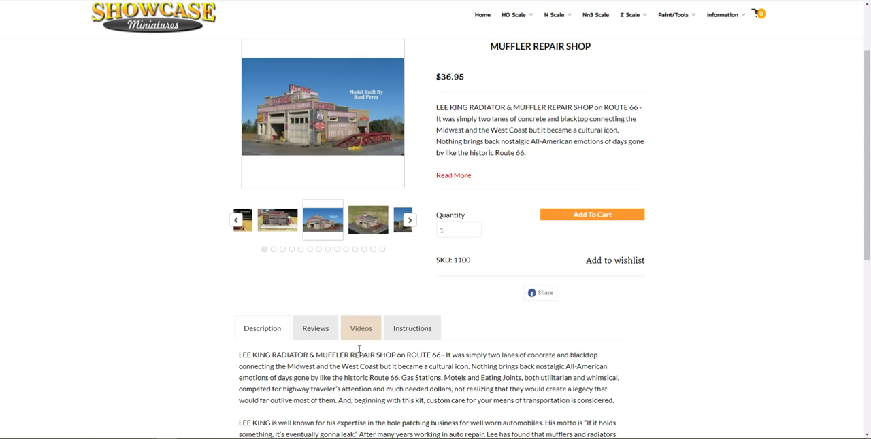
left_click(361, 330)
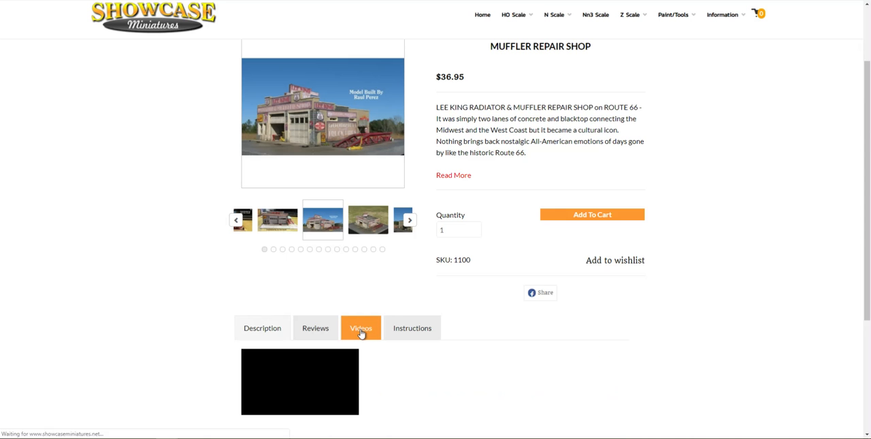
scroll(431, 273, "down", 3)
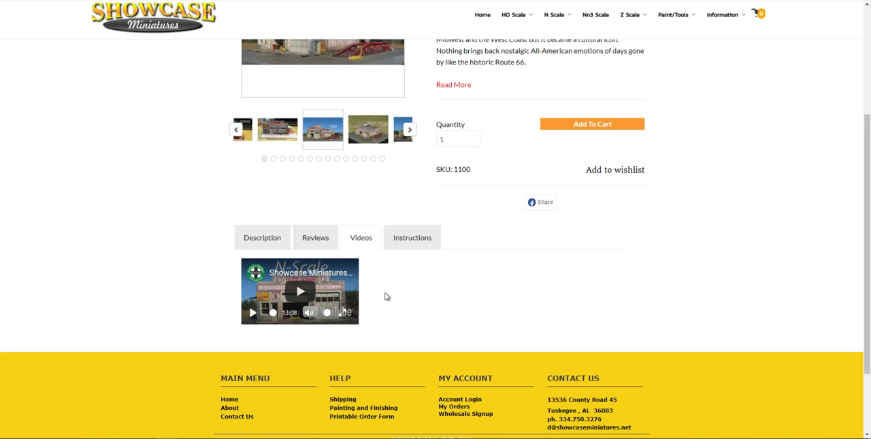
scroll(252, 245, "up", 6)
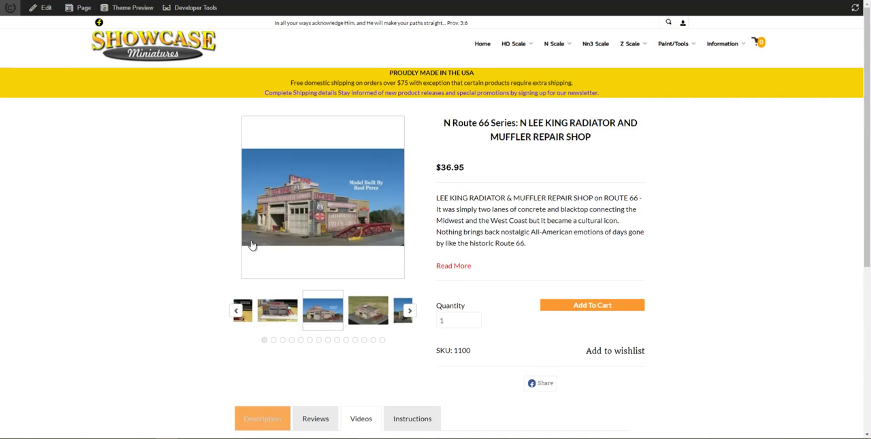
- Reopen the product page in the visual editor and open the settings of the video list's item attribute
left_click(41, 10)
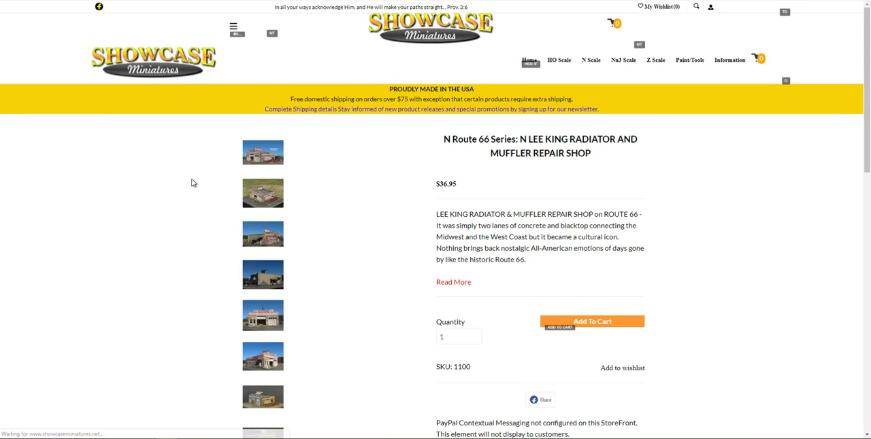
scroll(400, 282, "down", 3)
scroll(400, 283, "down", 7)
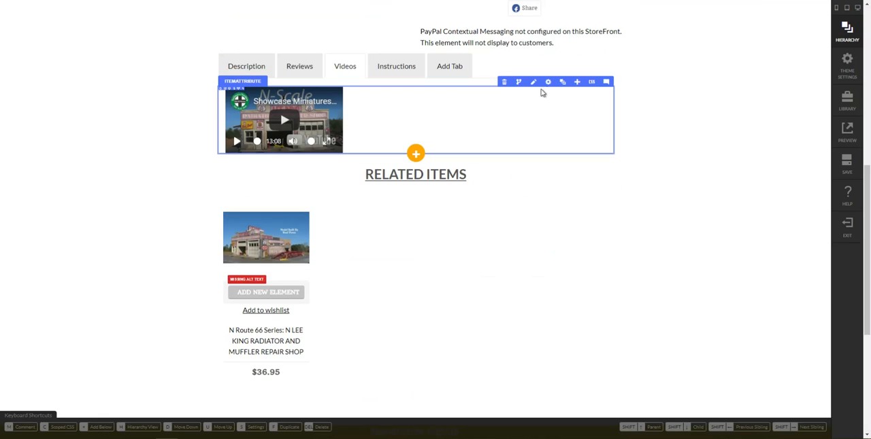
left_click(551, 85)
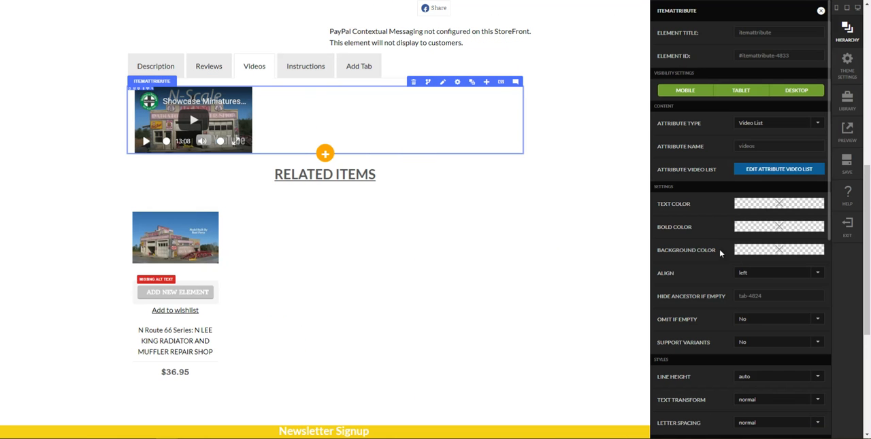
- Clear the medium (tablet) and large (desktop) column counts in the video list's grid settings
scroll(720, 253, "down", 3)
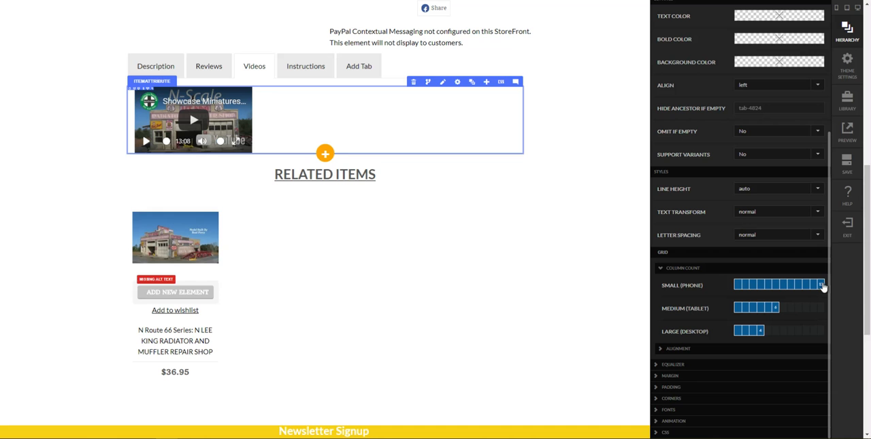
left_click(776, 309)
left_click(760, 334)
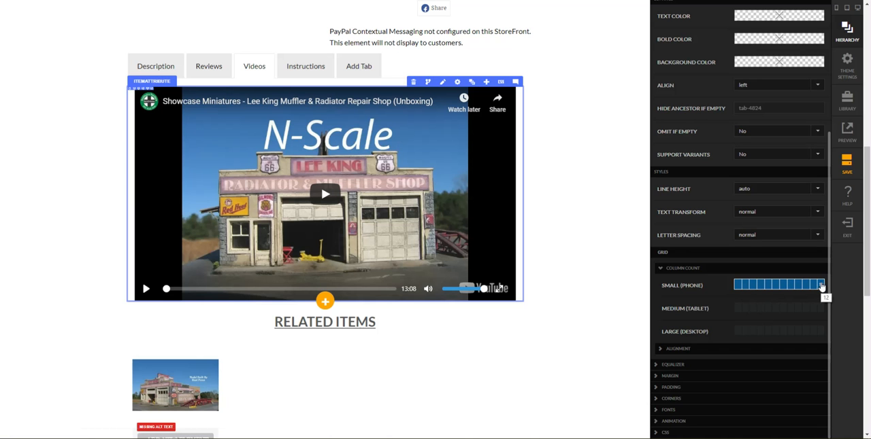
left_click(775, 310)
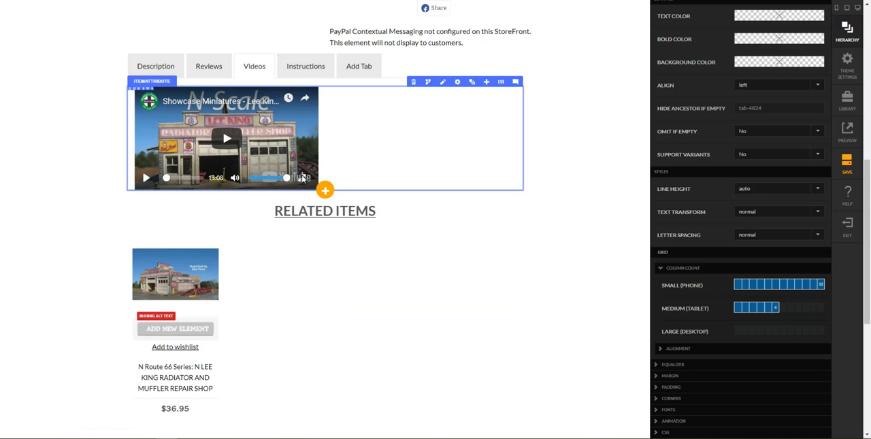
left_click(778, 313)
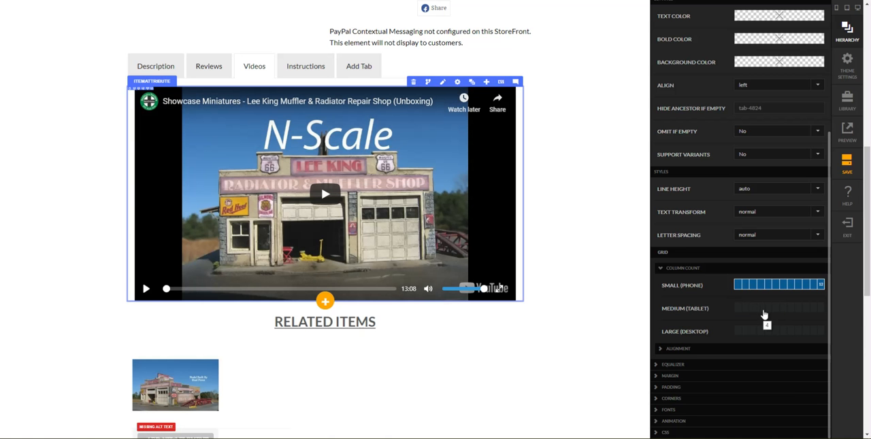
- Close the attribute settings, save the page layout and exit the visual editor
left_click(614, 172)
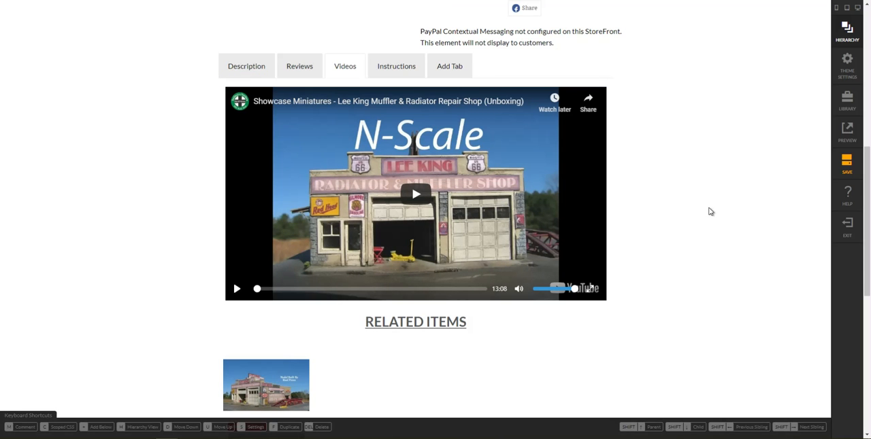
scroll(745, 208, "down", 3)
scroll(744, 208, "up", 3)
left_click(850, 167)
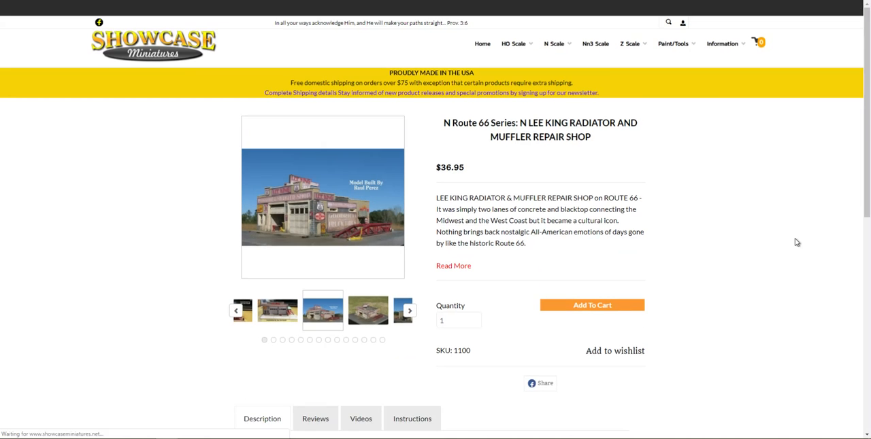
- Examine the size and layout of the video under Videos on the storefront product page
scroll(671, 232, "down", 3)
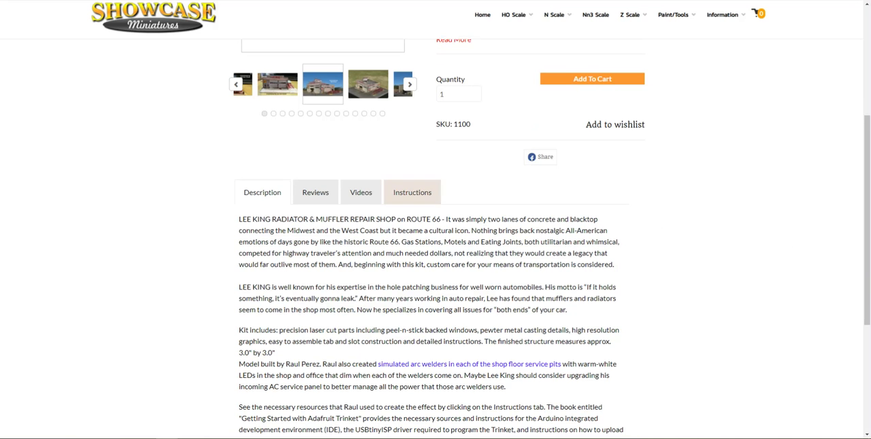
left_click(360, 197)
scroll(408, 218, "down", 1)
scroll(460, 230, "down", 2)
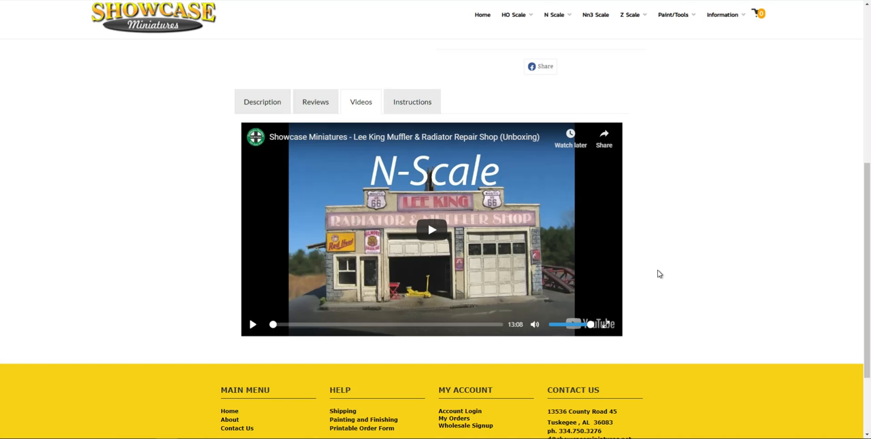
scroll(744, 285, "up", 1)
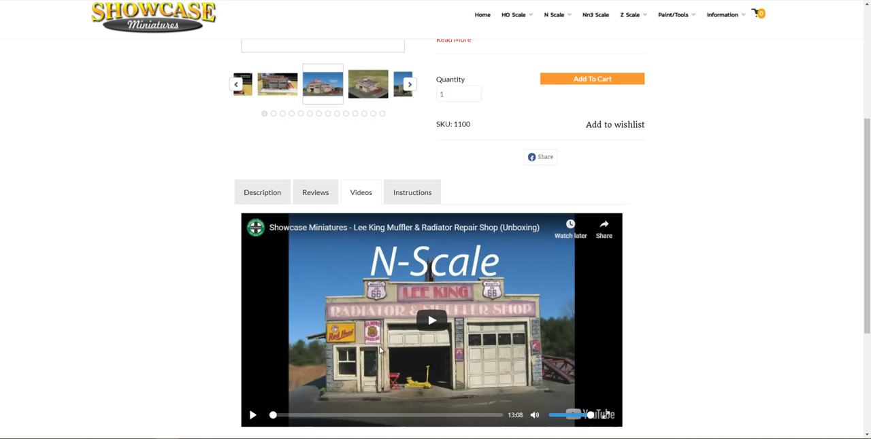
scroll(390, 406, "down", 1)
scroll(391, 406, "down", 1)
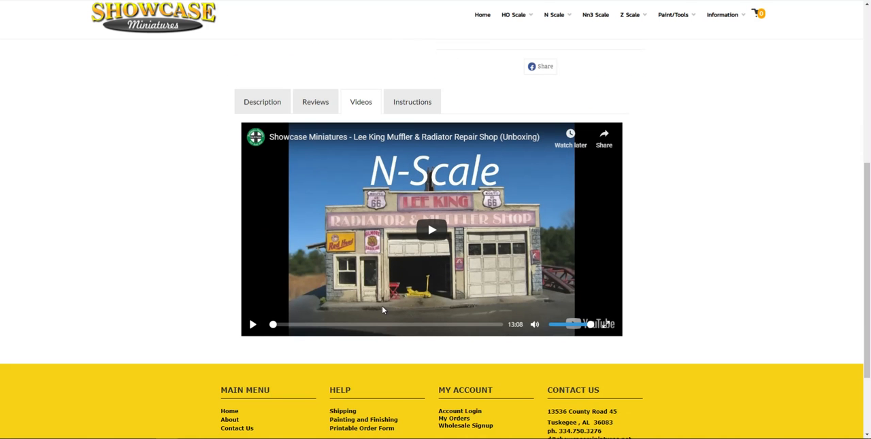